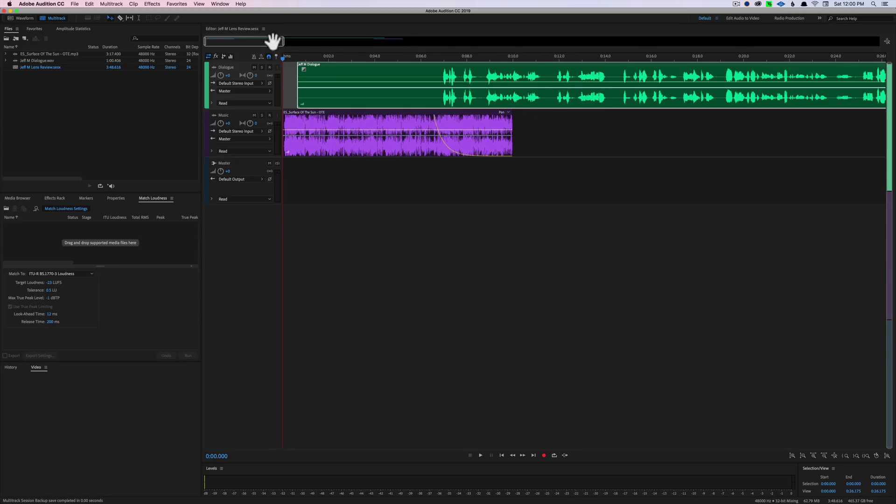
Review the session by scrolling to its end, returning to the start and playing it back
drag(273, 41, 418, 41)
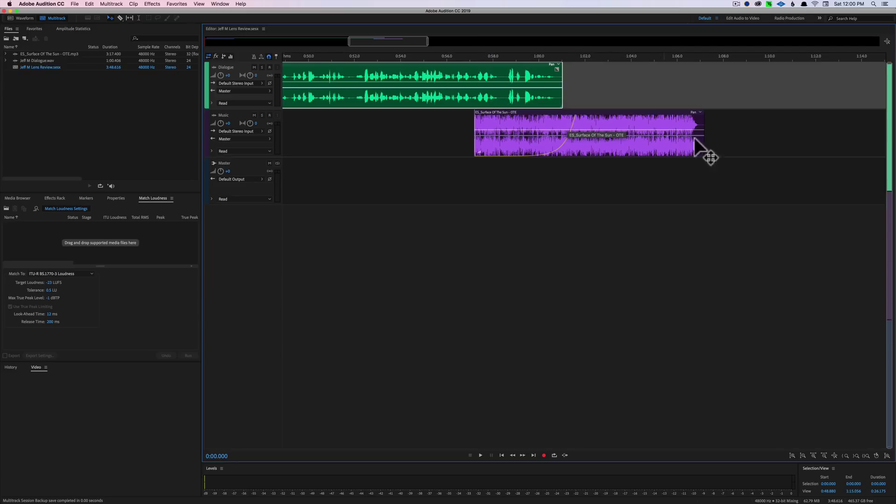
key(super+z)
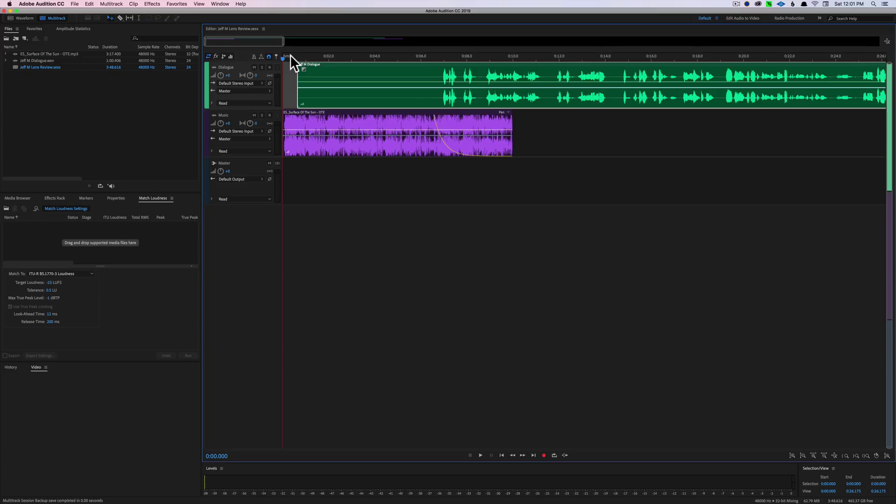
key(space)
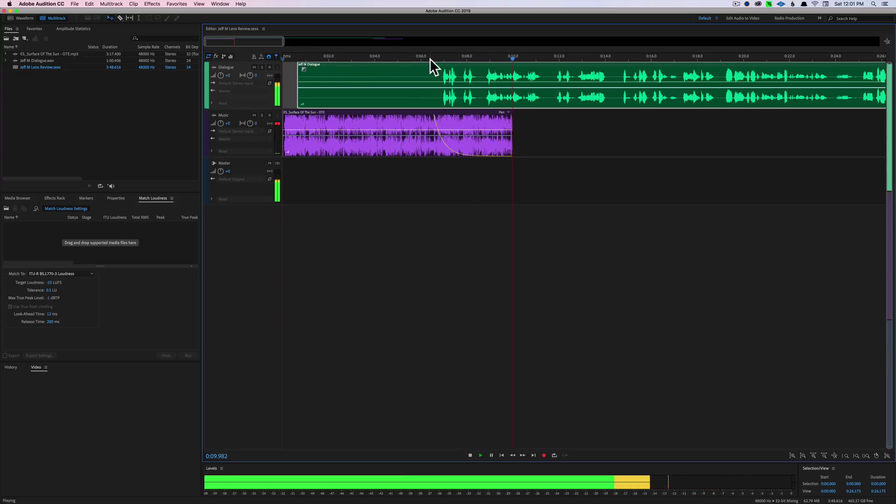
key(space)
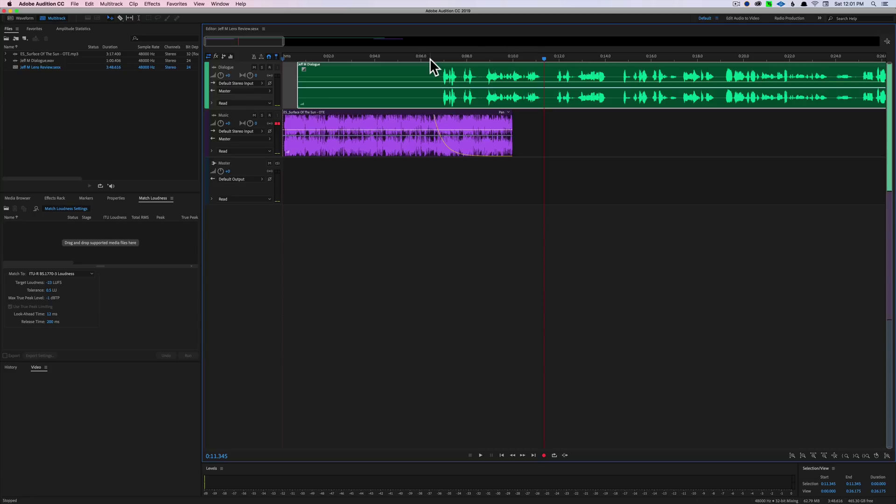
Set the Music track volume back to 0 dB
click(283, 124)
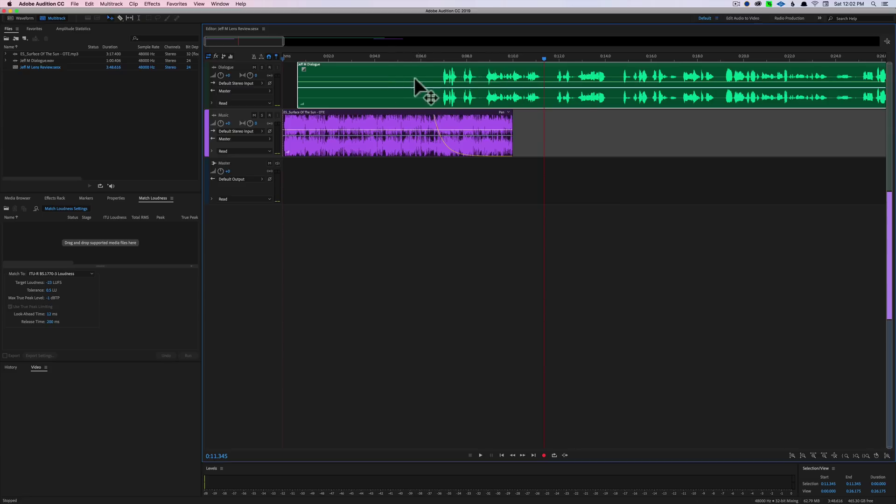
click(407, 134)
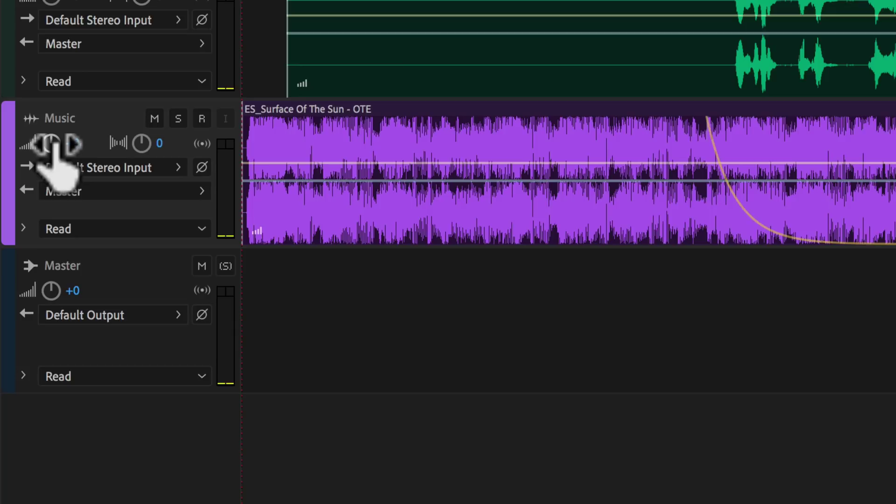
drag(52, 144, 74, 149)
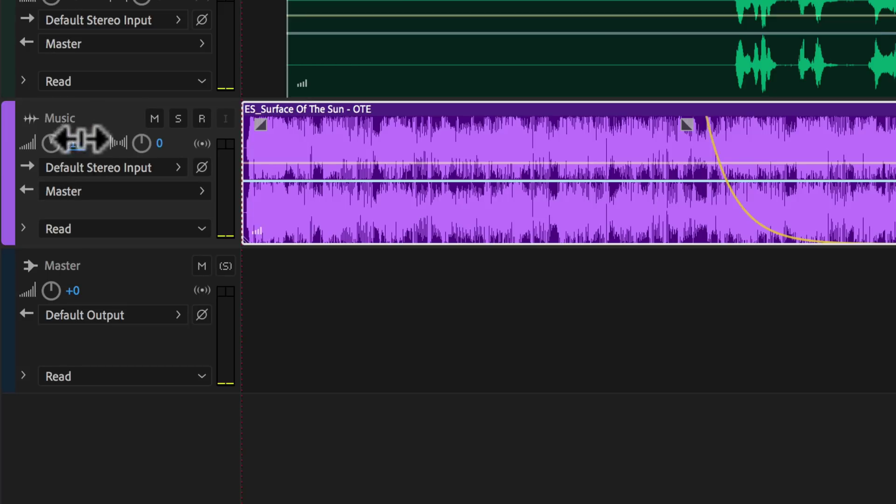
click(75, 144)
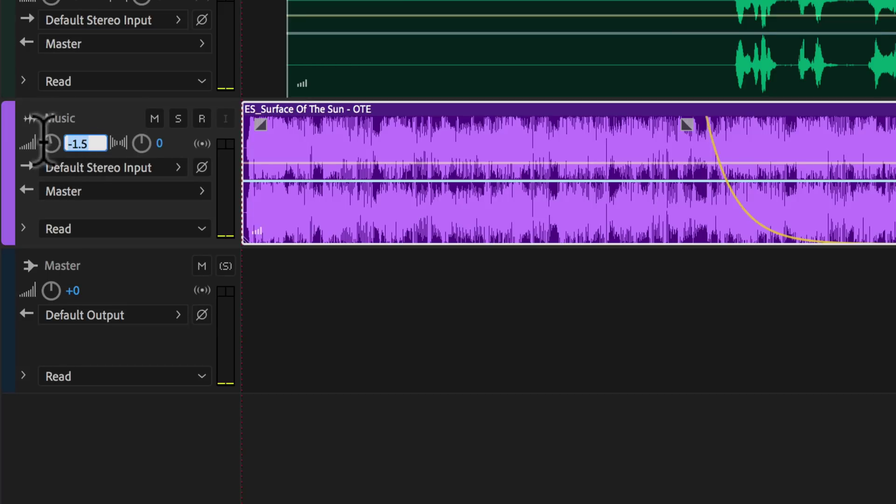
text(0)
key(Return)
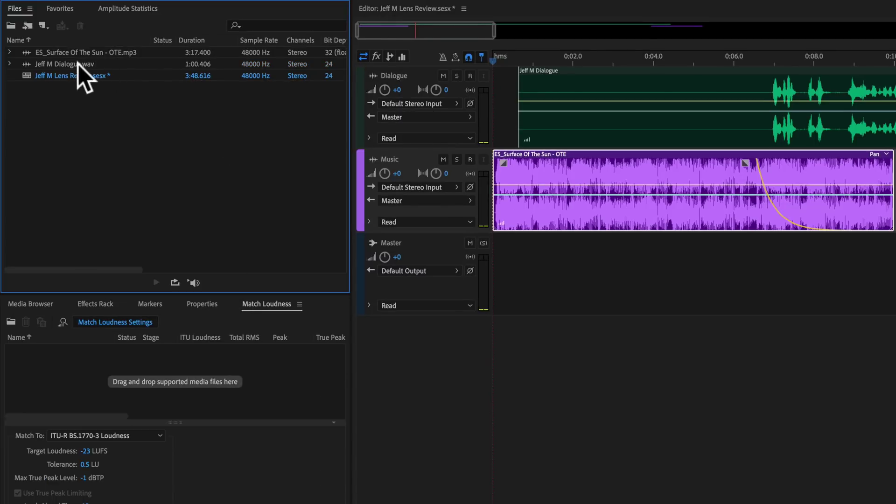
Run Match Loudness on the music and dialogue files at ITU-R BS.1770-3, -23 LUFS
click(78, 64)
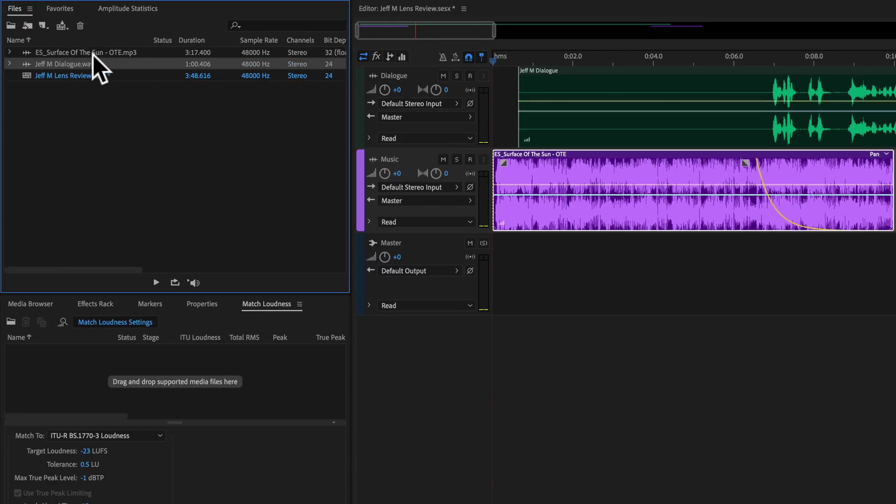
click(93, 51)
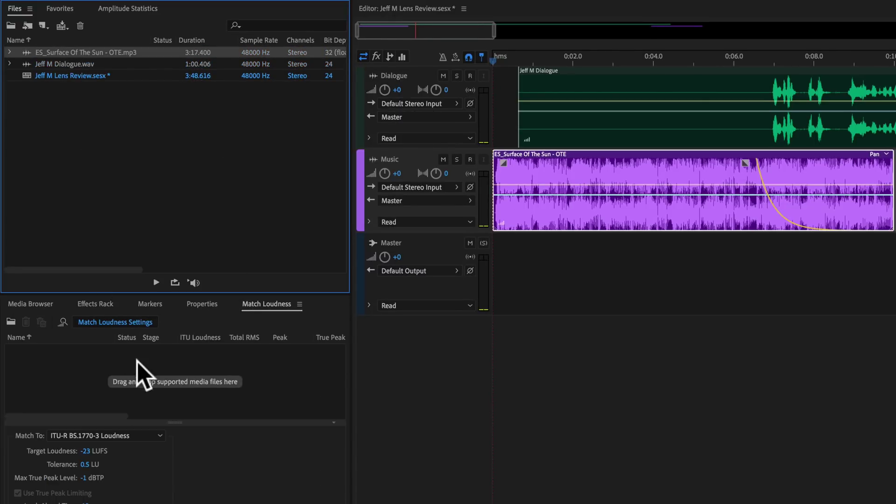
shift+click(51, 64)
drag(74, 55, 181, 367)
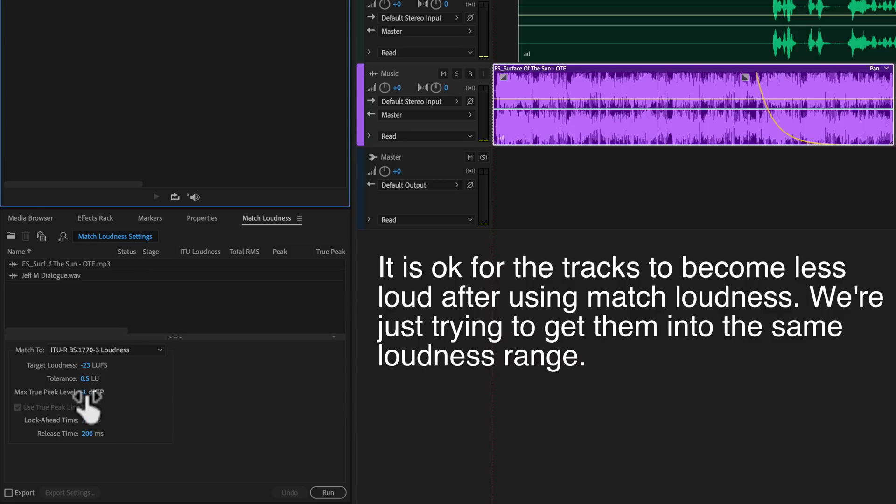
click(334, 493)
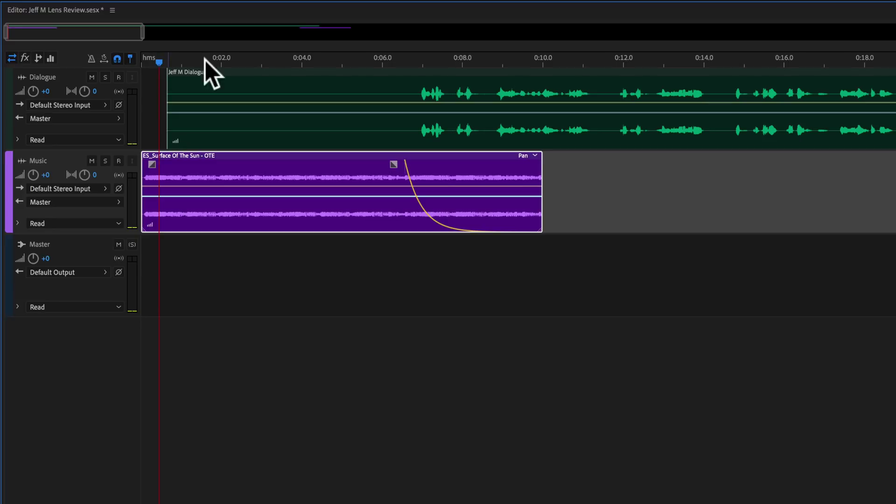
click(293, 59)
key(space)
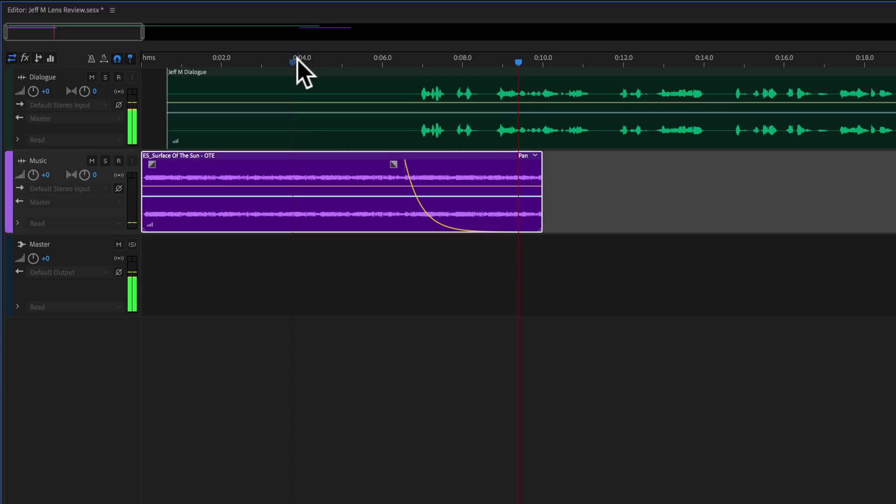
key(space)
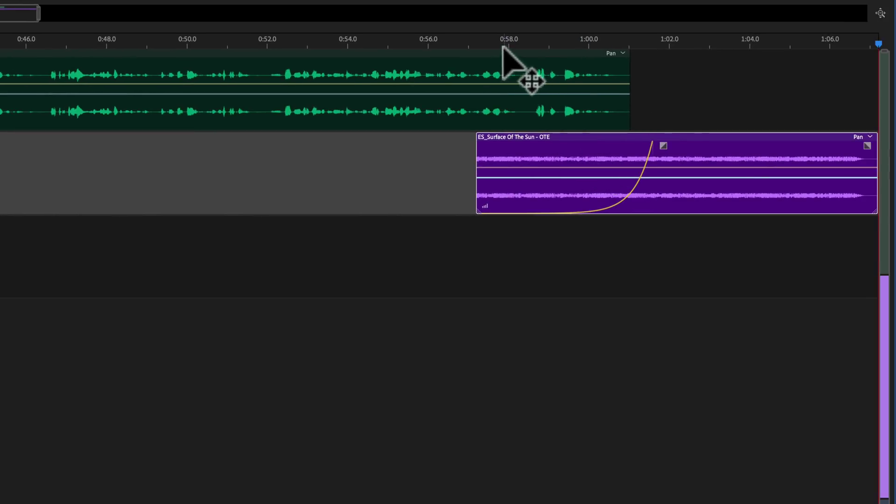
click(482, 43)
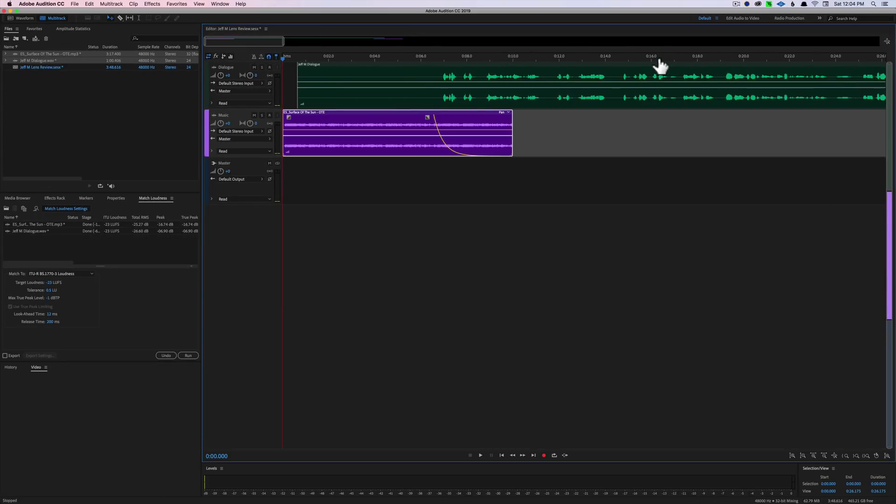
click(423, 71)
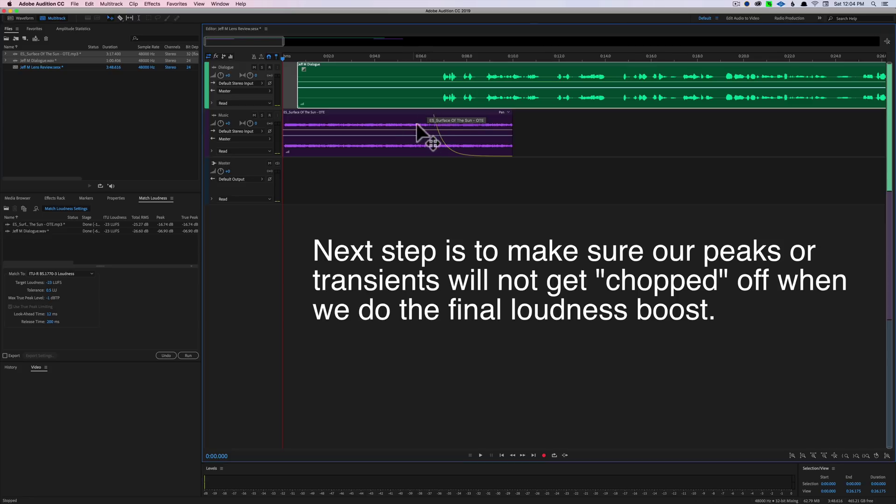
double_click(420, 69)
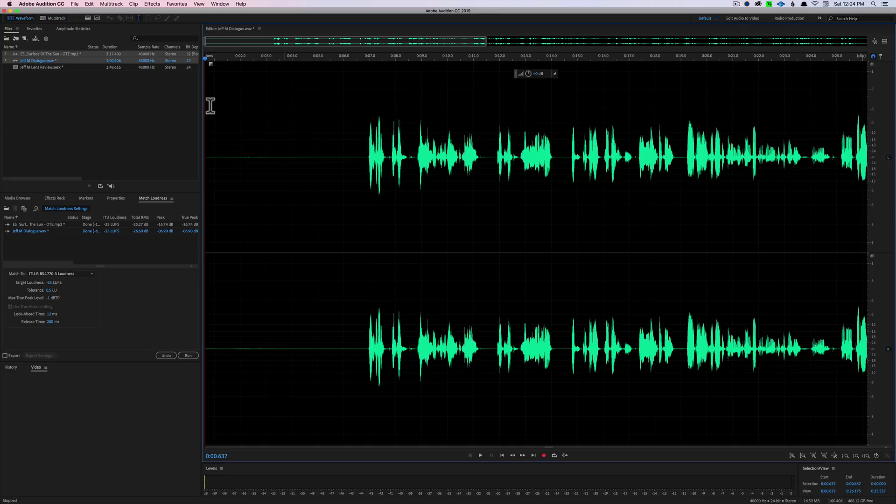
Scan the dialogue's amplitude statistics, showing -6.90 dB peak and -23.00 LUFS loudness
click(74, 28)
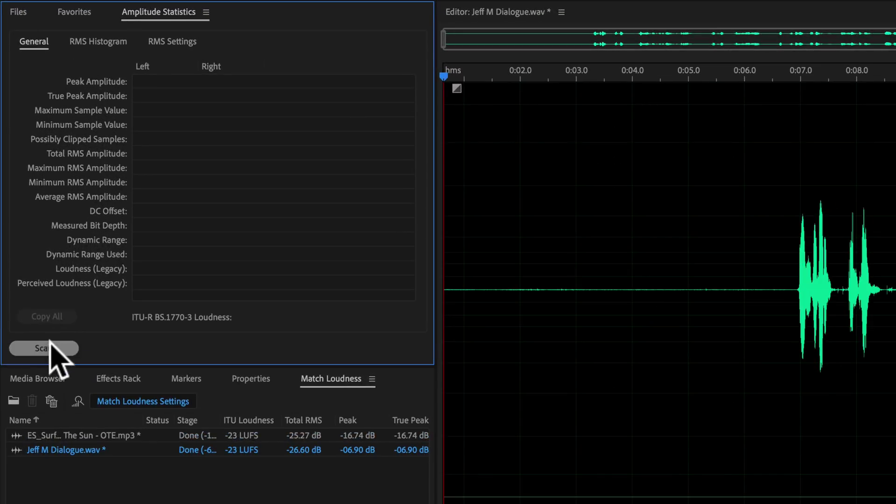
click(49, 346)
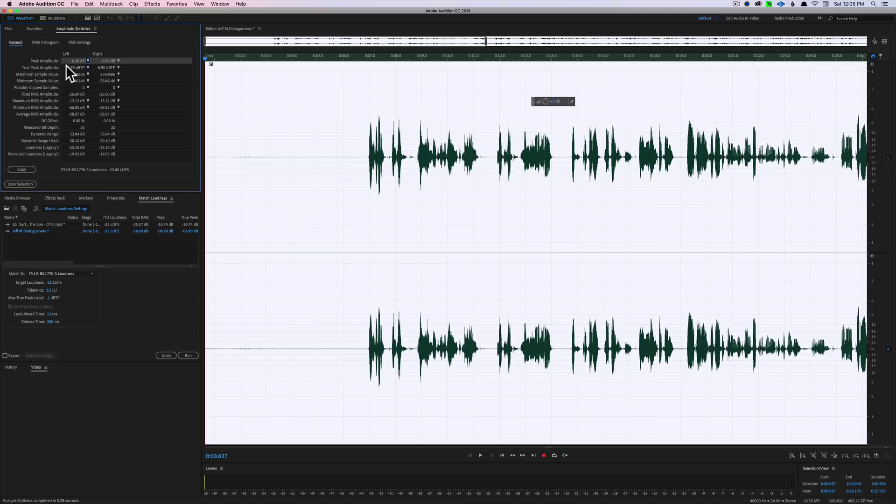
click(443, 115)
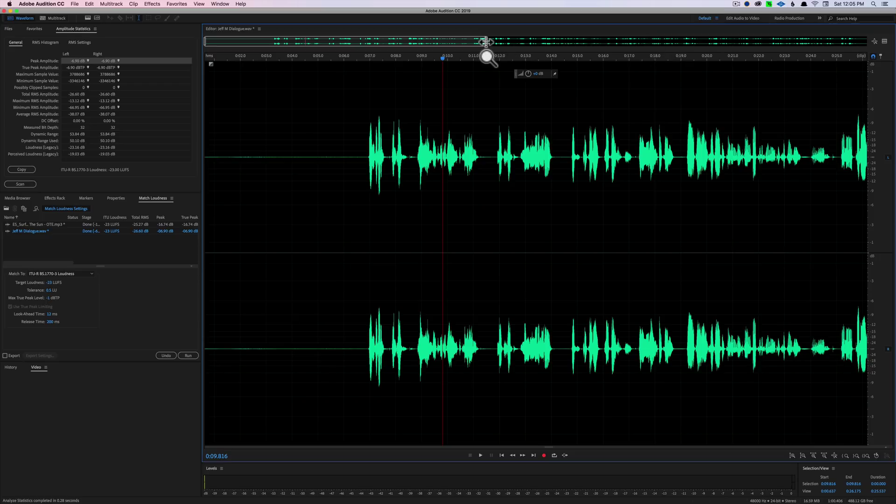
double_click(540, 41)
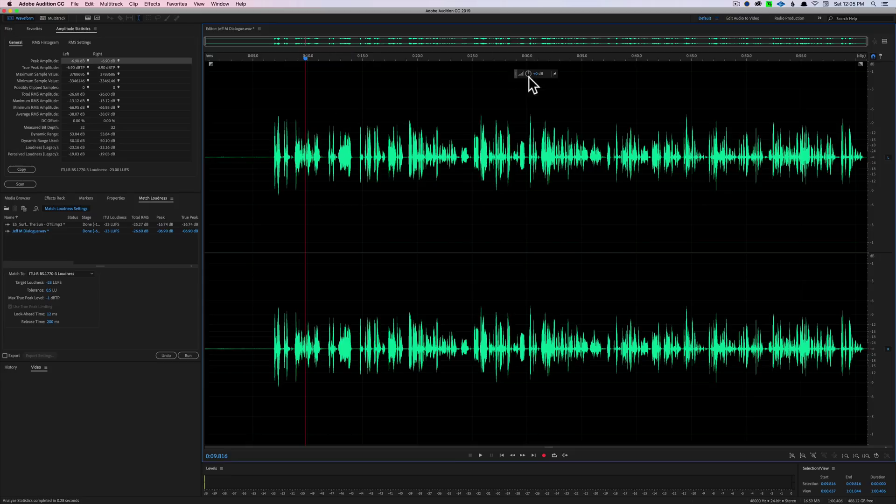
drag(529, 74, 528, 56)
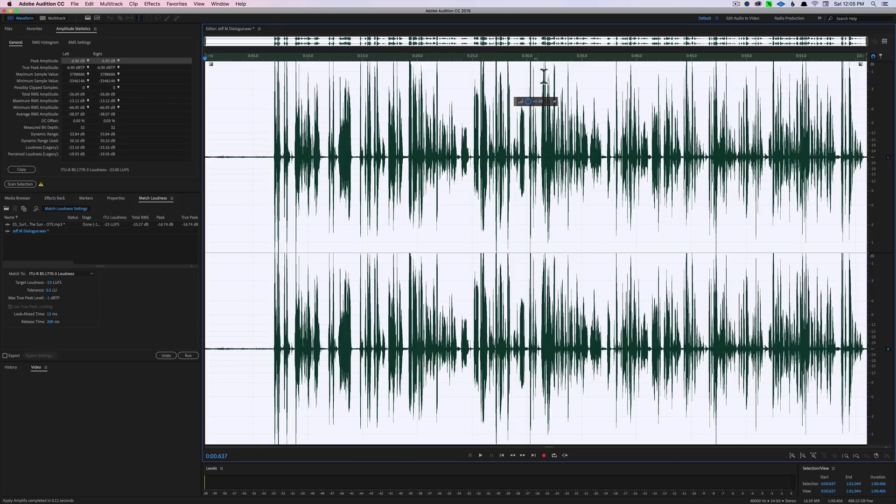
key(super+z)
click(334, 116)
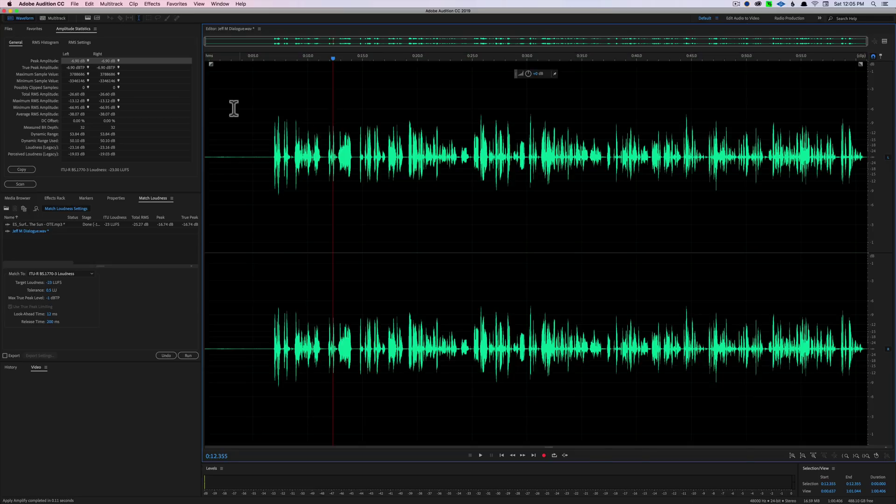
click(264, 111)
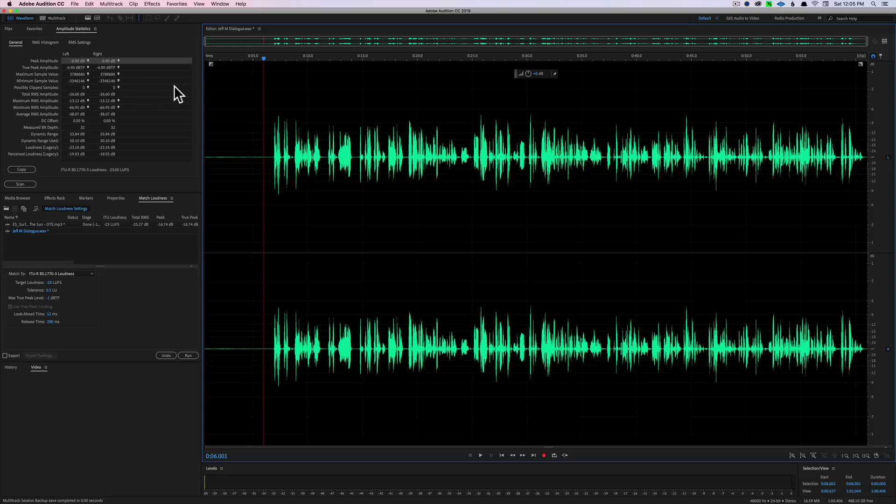
click(119, 169)
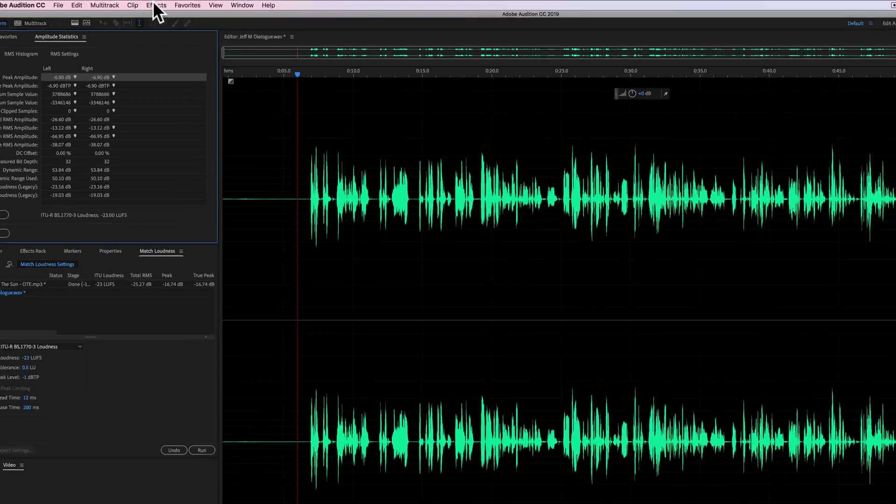
Open the Single-band Compressor for the dialogue and move its window clear of the waveform
click(153, 4)
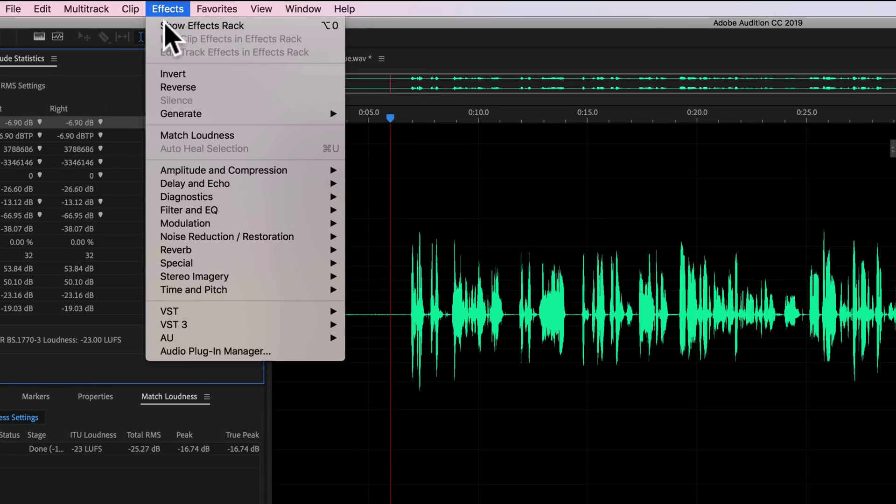
mouse_move(339, 172)
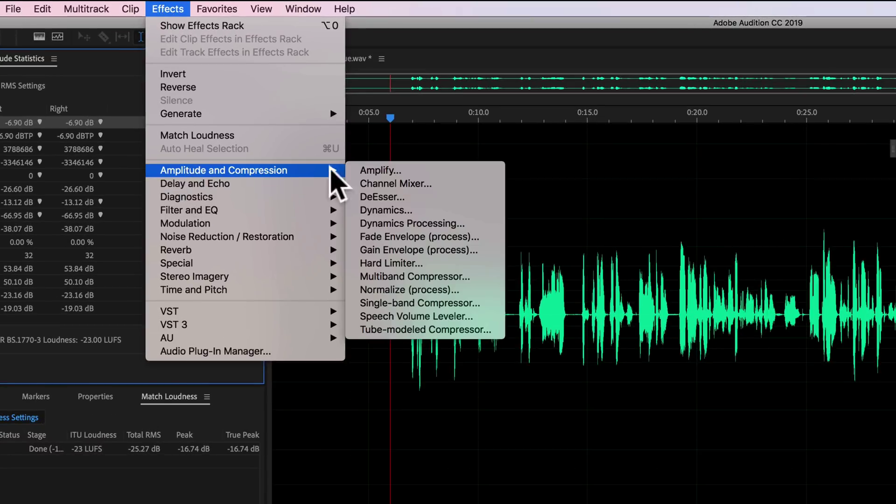
click(443, 303)
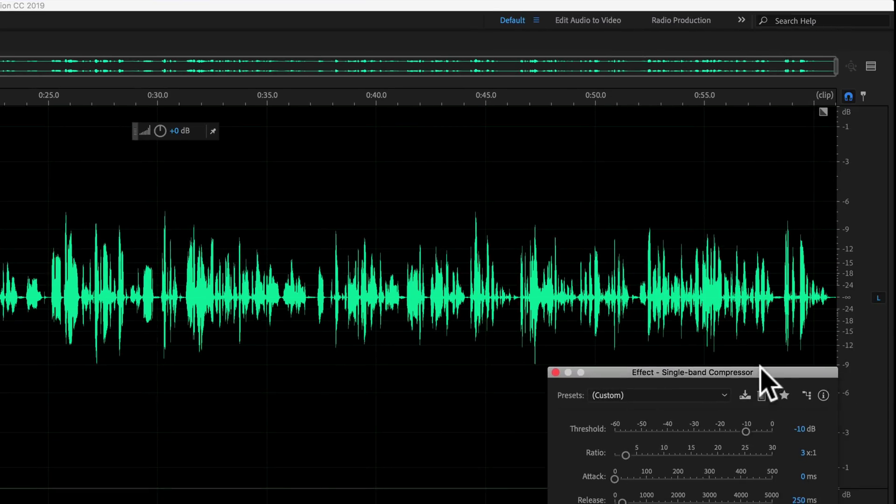
drag(764, 373, 770, 240)
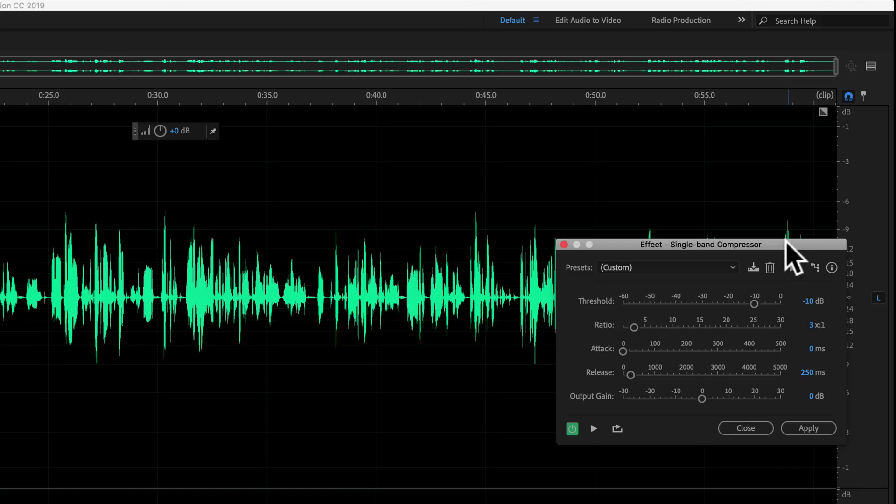
click(813, 429)
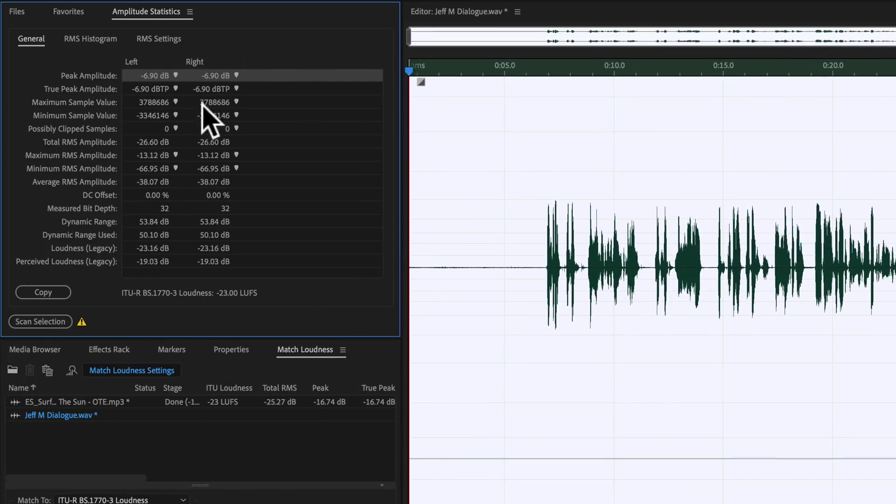
click(28, 322)
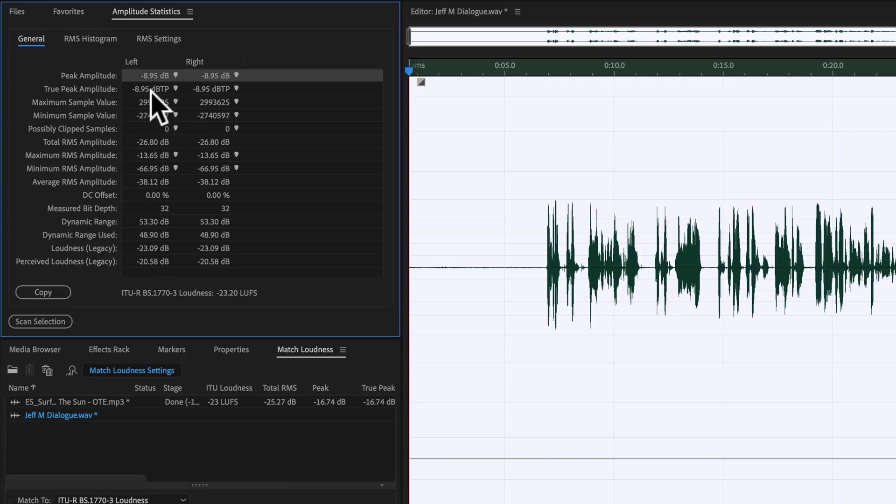
click(630, 171)
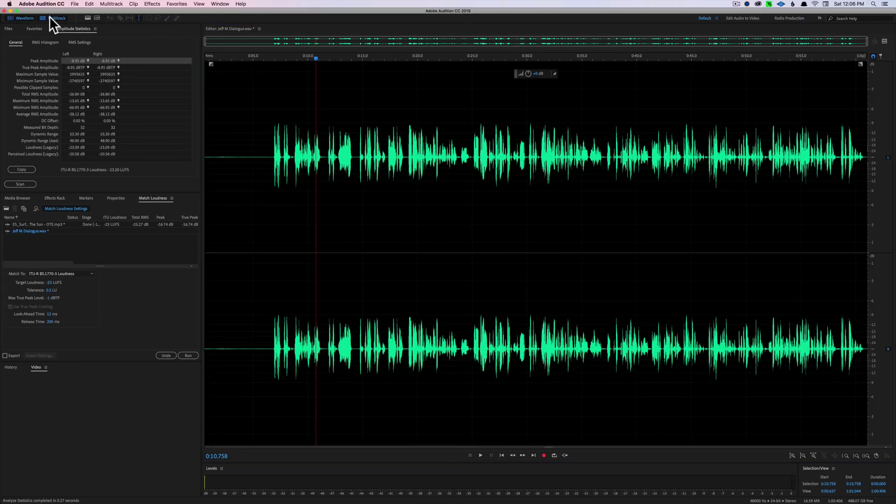
click(52, 17)
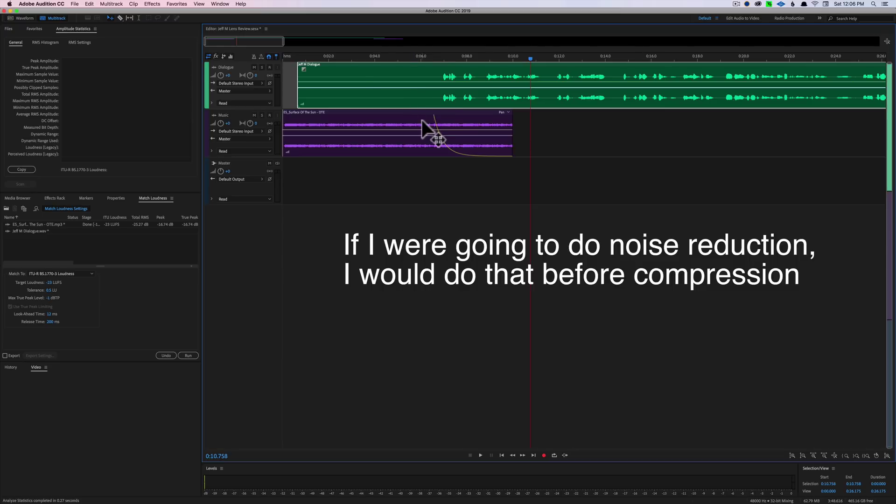
Open the dialogue file and inspect it in the Spectral Frequency Display, then hide it
double_click(408, 69)
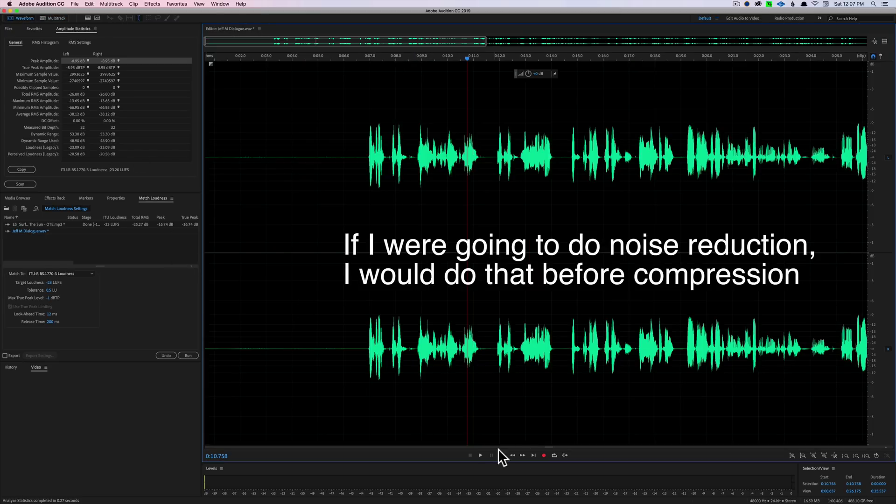
drag(556, 444, 519, 159)
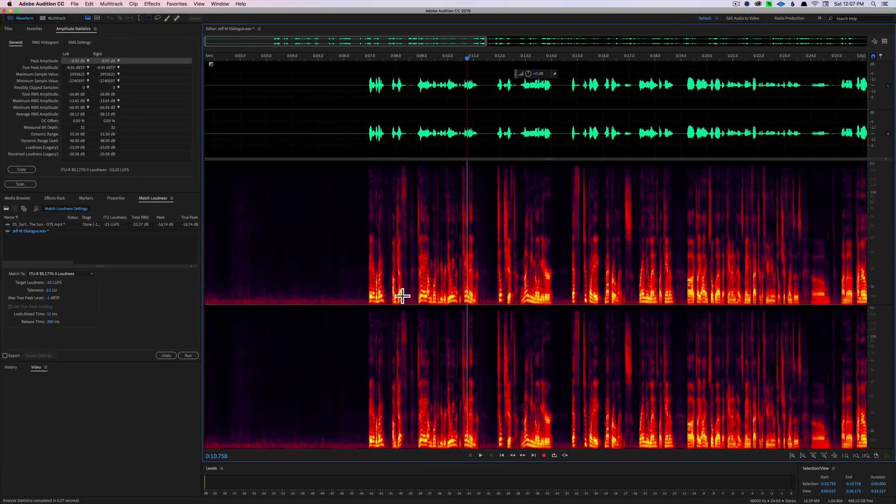
drag(362, 280, 316, 281)
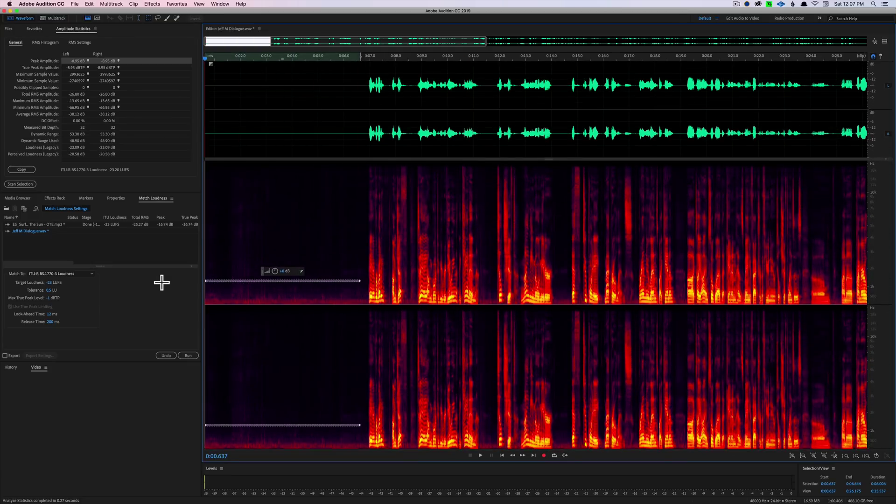
click(263, 303)
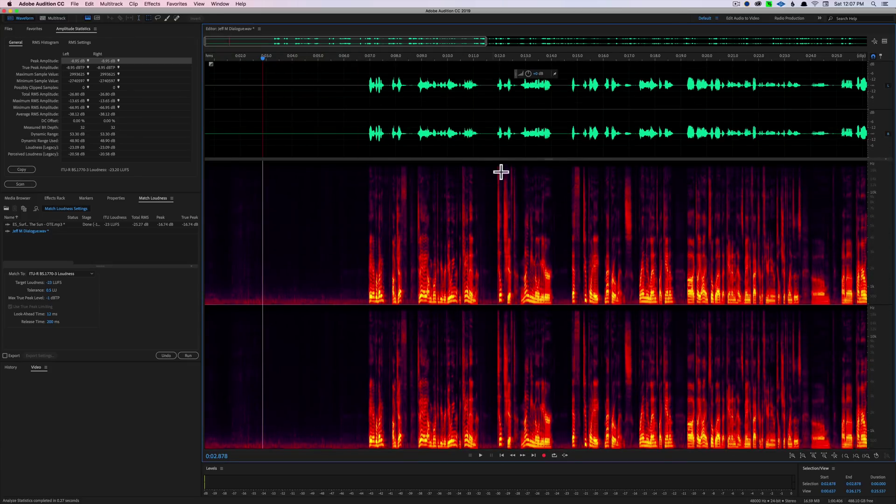
drag(554, 158, 616, 497)
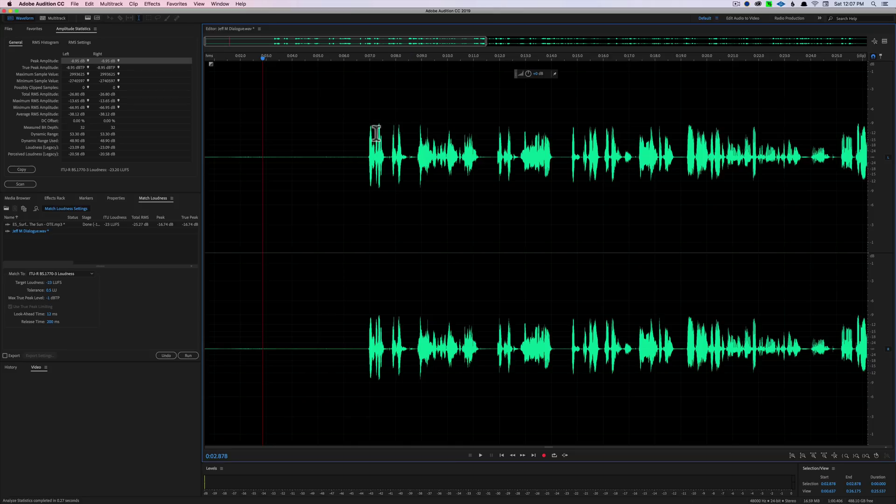
drag(348, 149, 205, 128)
click(244, 137)
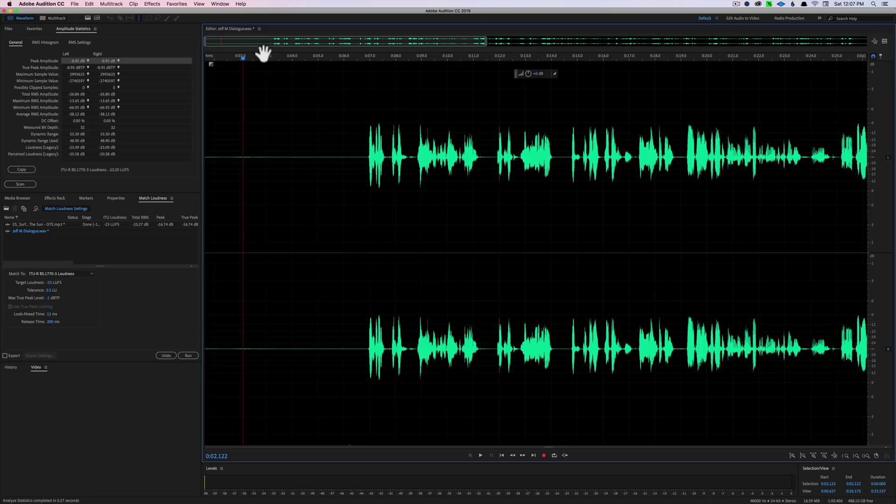
Switch back to Multitrack and bring up Mixdown Session to New File
click(55, 18)
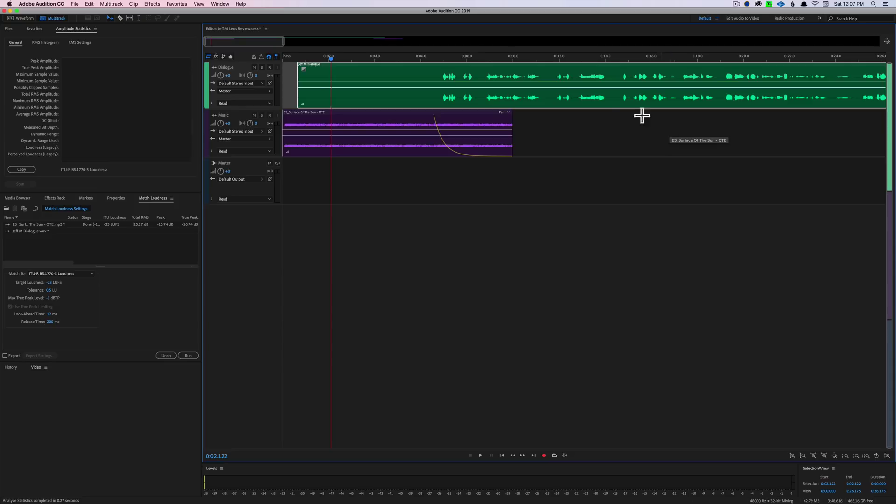
click(115, 4)
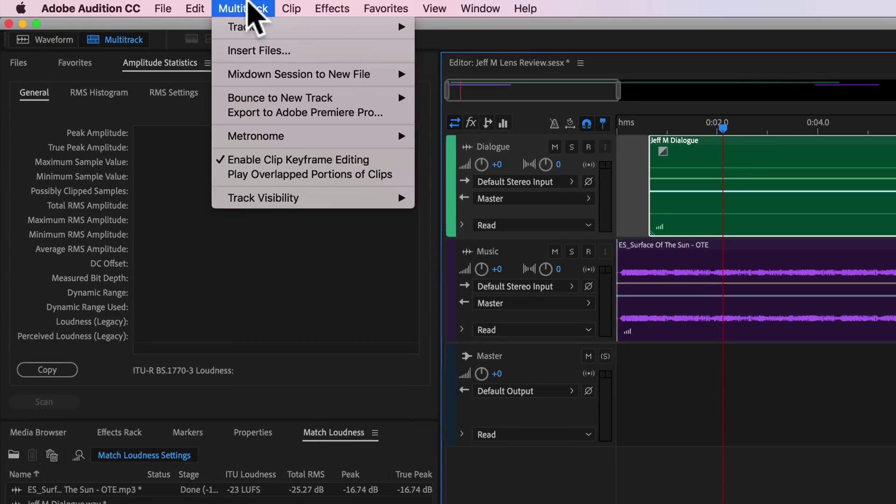
mouse_move(112, 35)
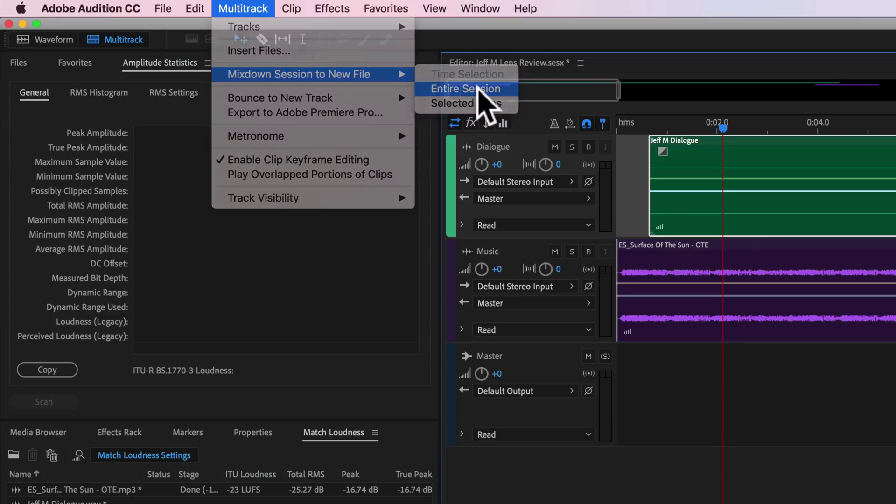
Mix down the entire session to Jeff M Lens Review Mixdown 1
click(479, 89)
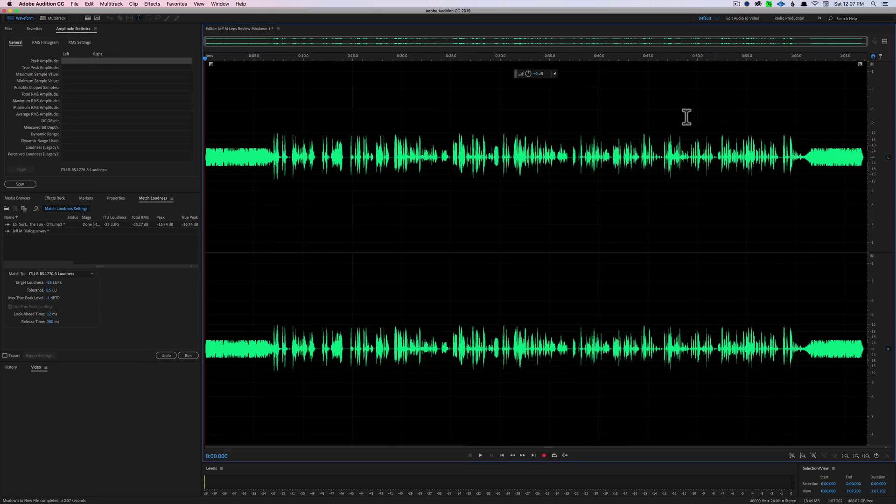
drag(222, 134, 460, 132)
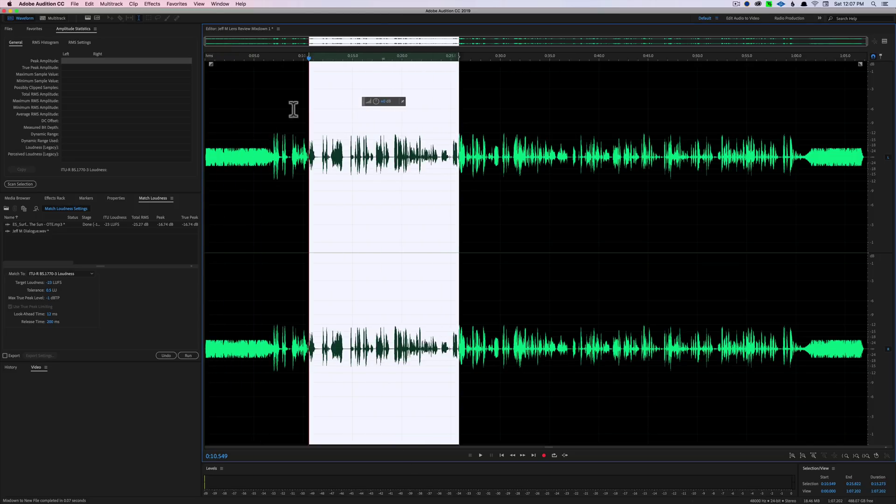
click(228, 99)
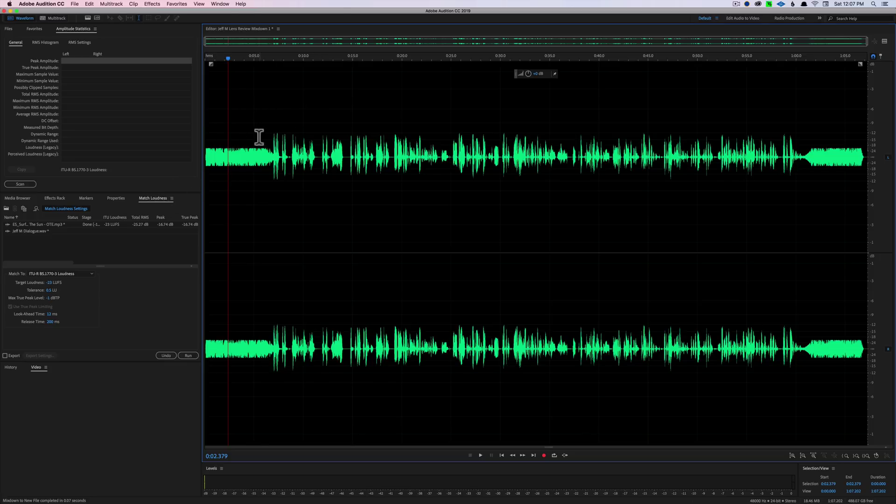
Measure loudness of the music-only intro and the 0:09.696–0:43.973 dialogue section
drag(259, 136, 225, 136)
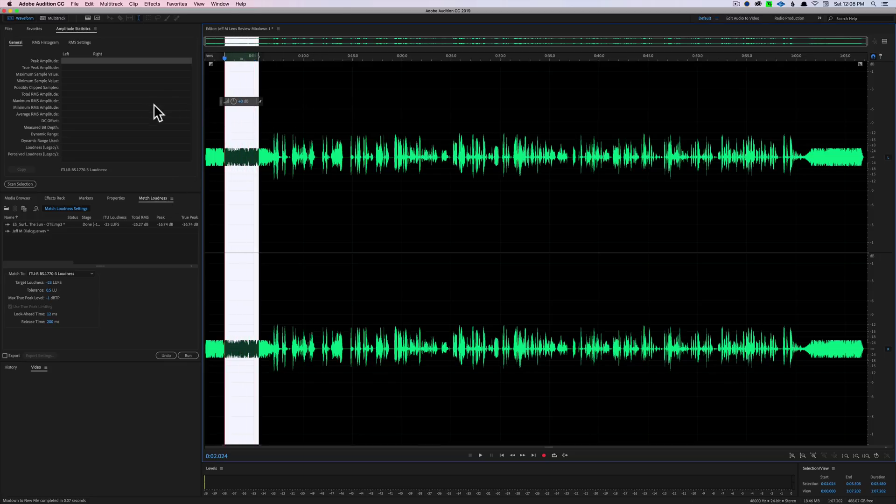
click(76, 30)
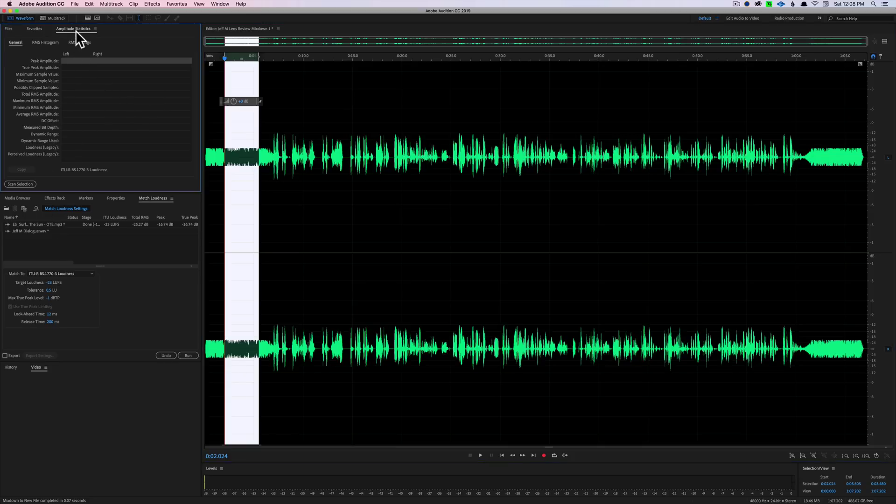
click(22, 184)
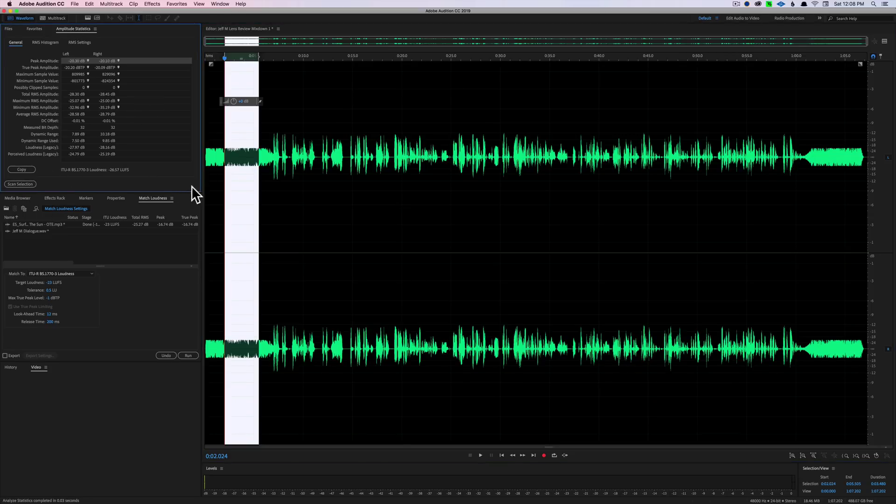
drag(301, 124, 638, 113)
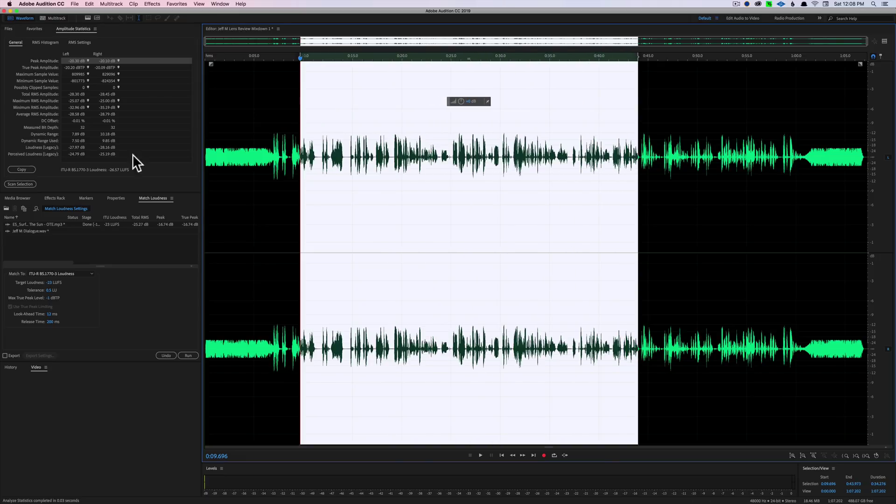
click(19, 184)
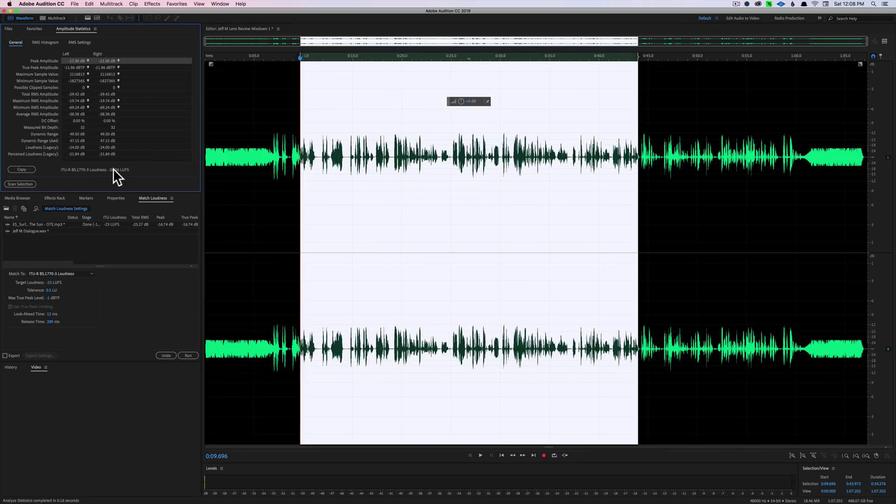
click(336, 140)
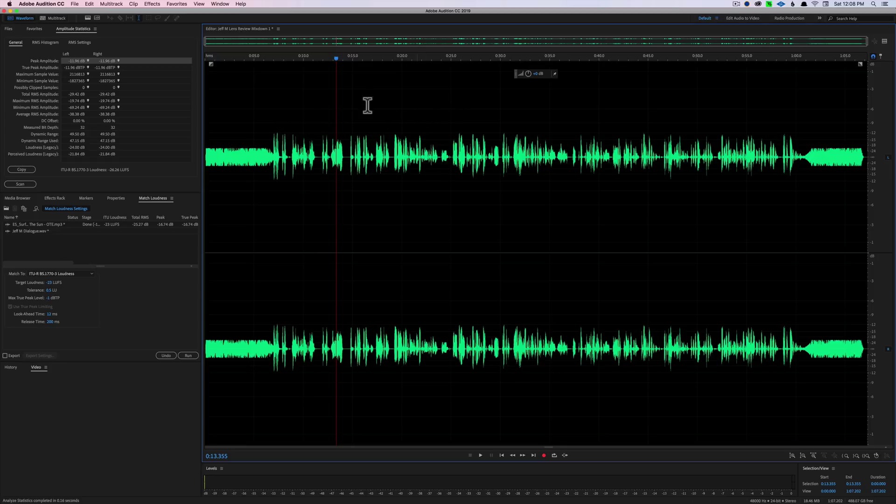
Load only the mixdown into Match Loudness, removing the music file from the list
click(6, 29)
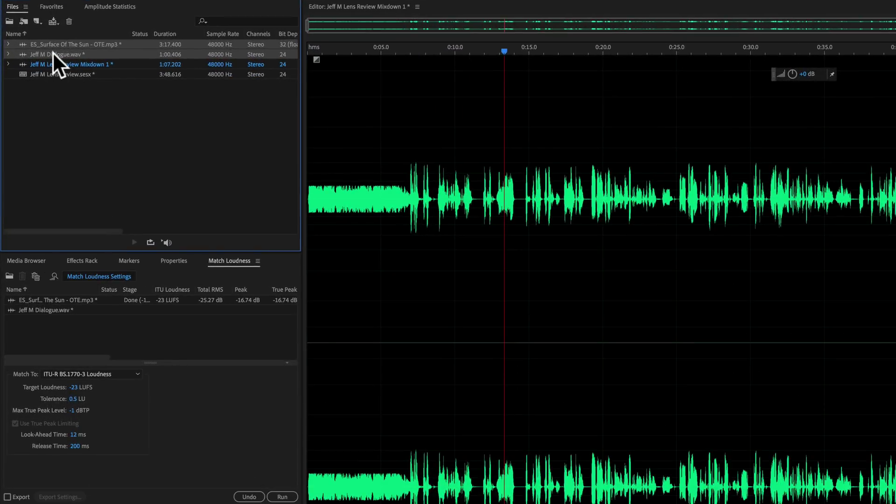
drag(80, 64, 83, 330)
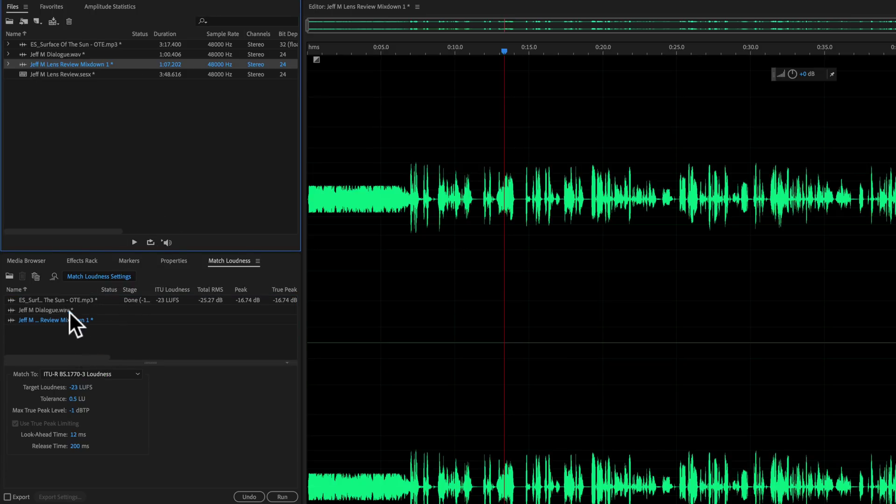
click(62, 299)
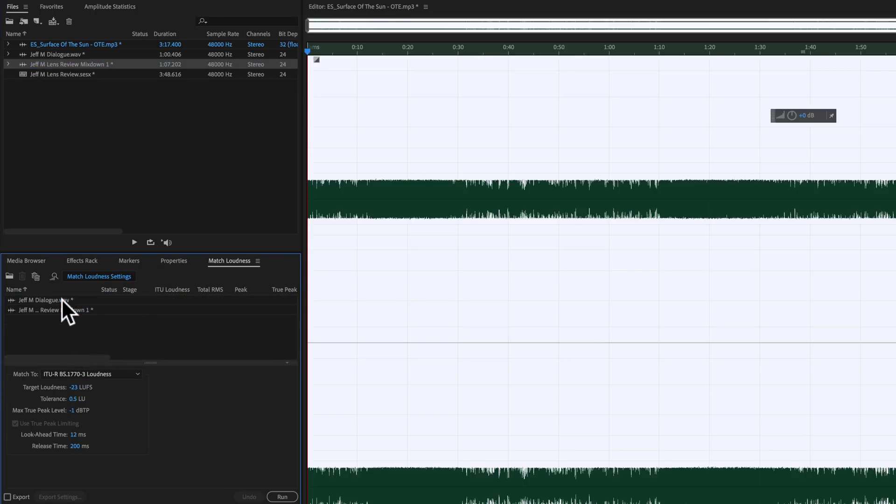
key(Delete)
key(Delete)
click(60, 300)
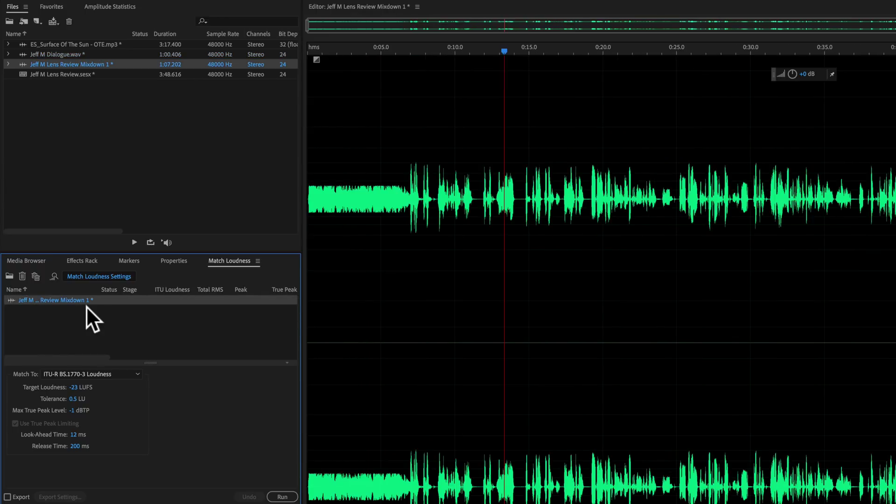
Set the target loudness to -16 LUFS and run the match on the mixdown
click(77, 389)
text(-16)
key(Return)
click(282, 497)
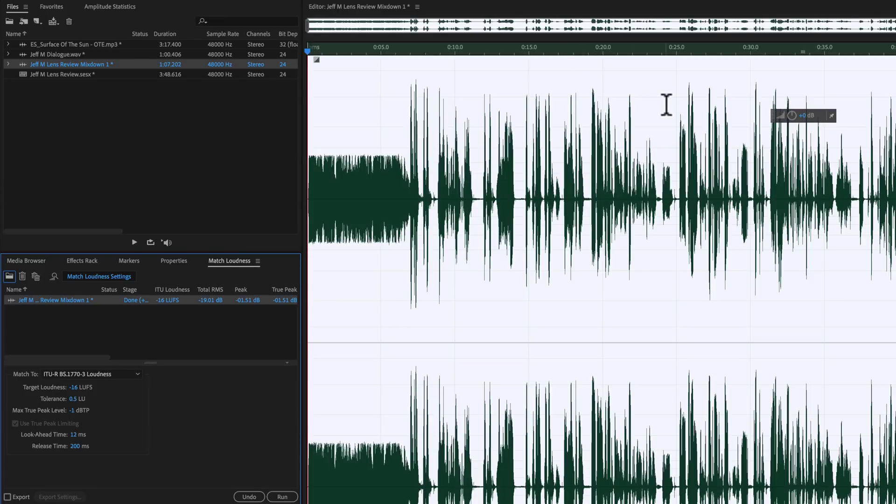
Rescan the mixdown's amplitude statistics, reading -16.00 LUFS with -1.58 and -1.51 dB peaks
click(111, 7)
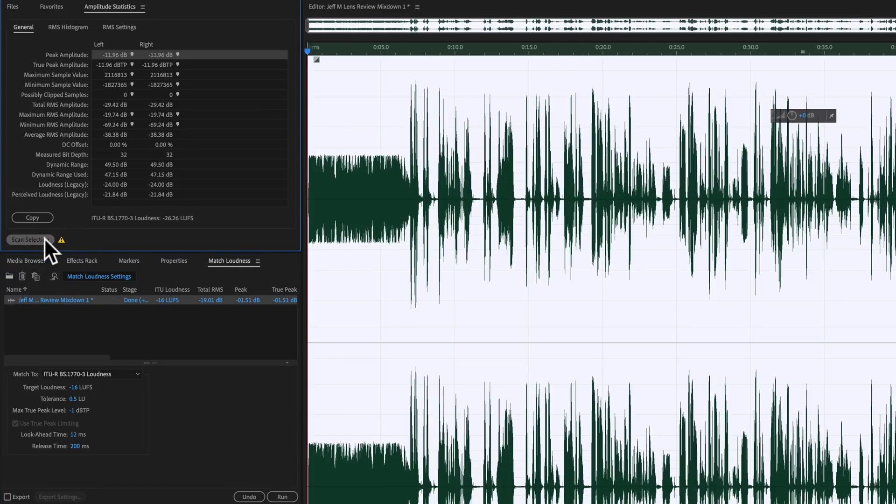
click(29, 239)
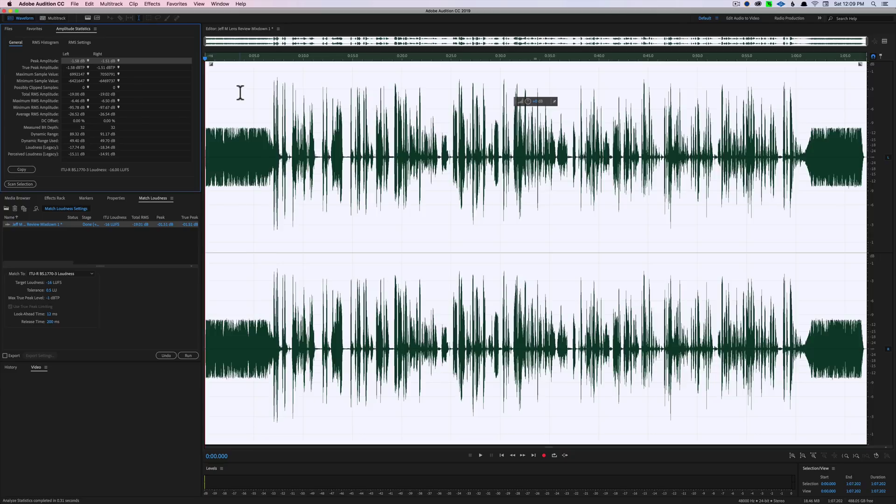
key(space)
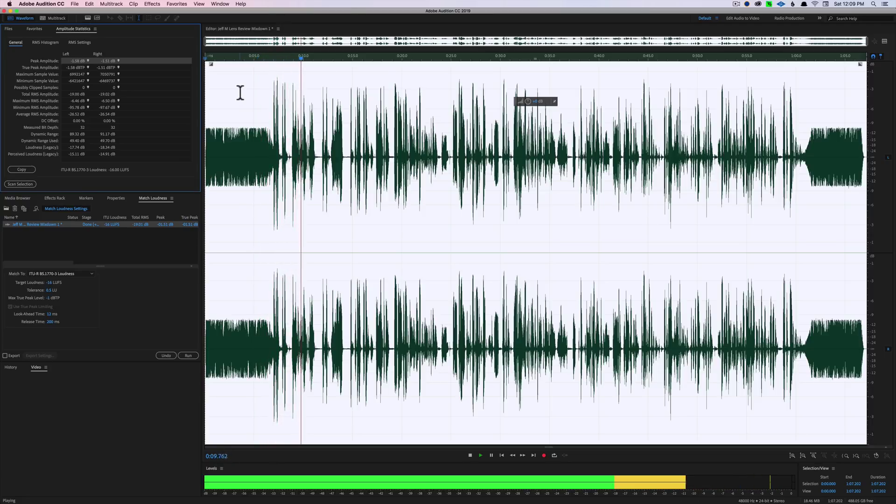
key(space)
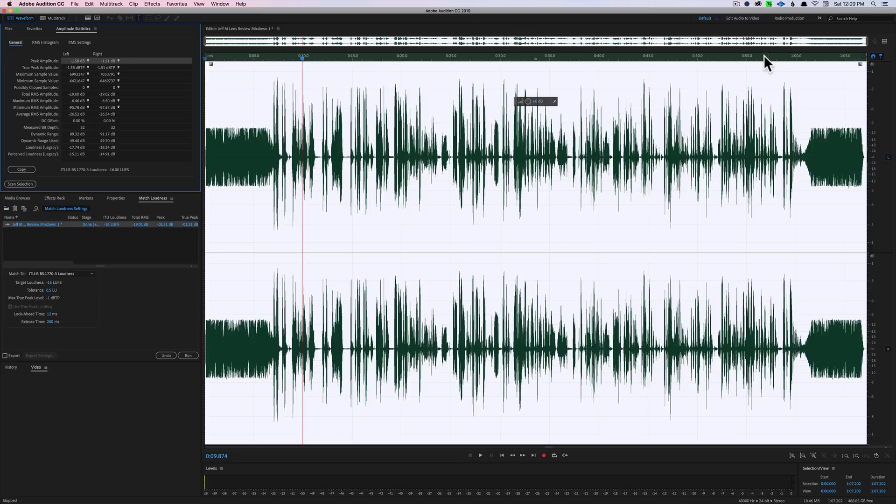
click(780, 55)
key(space)
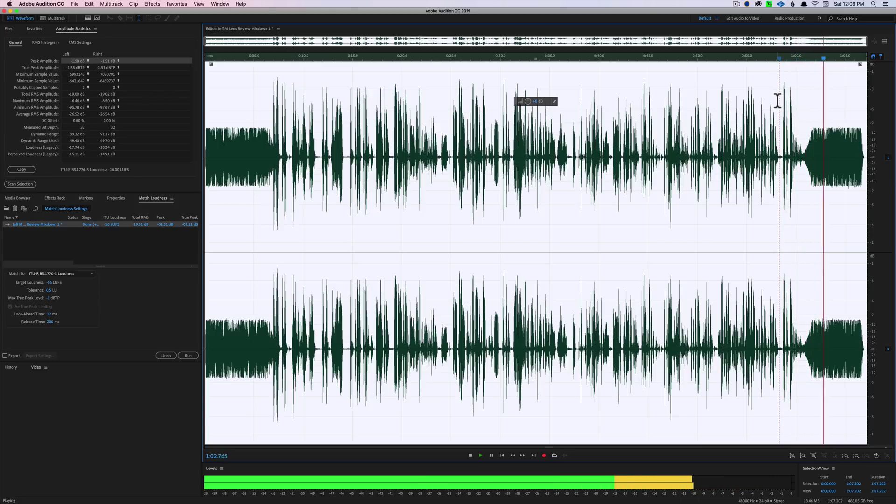
key(space)
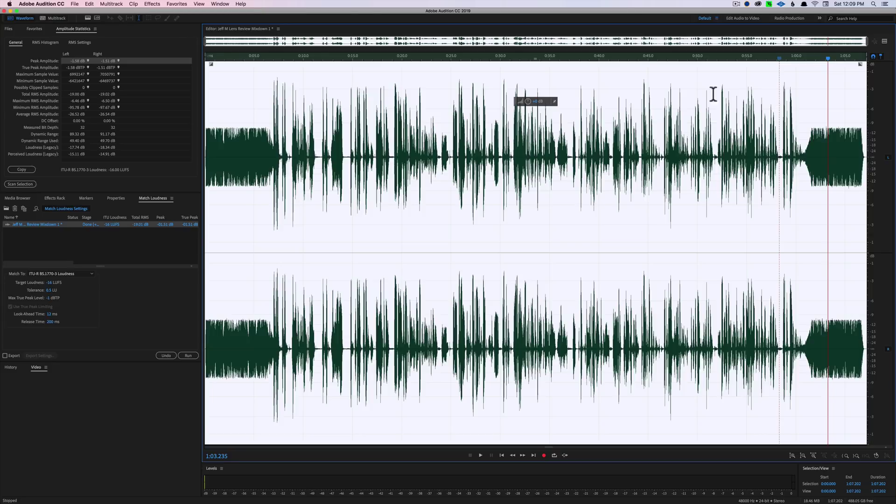